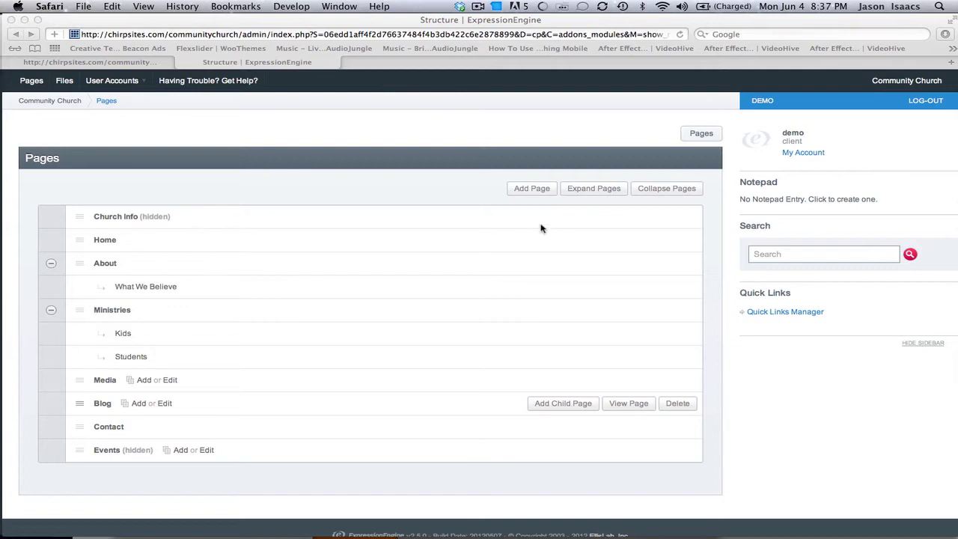
Collapse the page list and compare its top-level pages with the navigation on the website's home page.
{"action": "left_click", "coordinate": [658, 193]}
{"action": "left_click", "coordinate": [657, 193]}
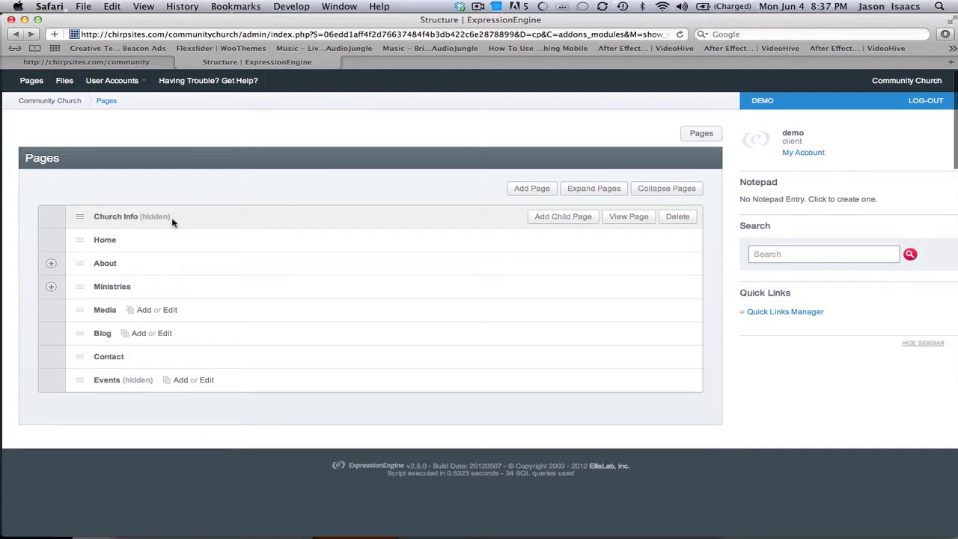
{"action": "left_click", "coordinate": [139, 64]}
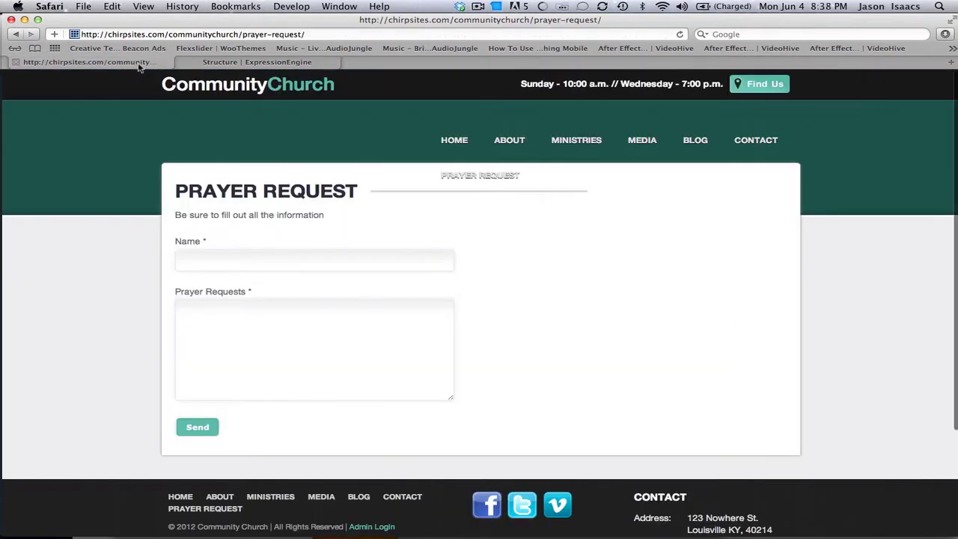
{"action": "left_click", "coordinate": [318, 88]}
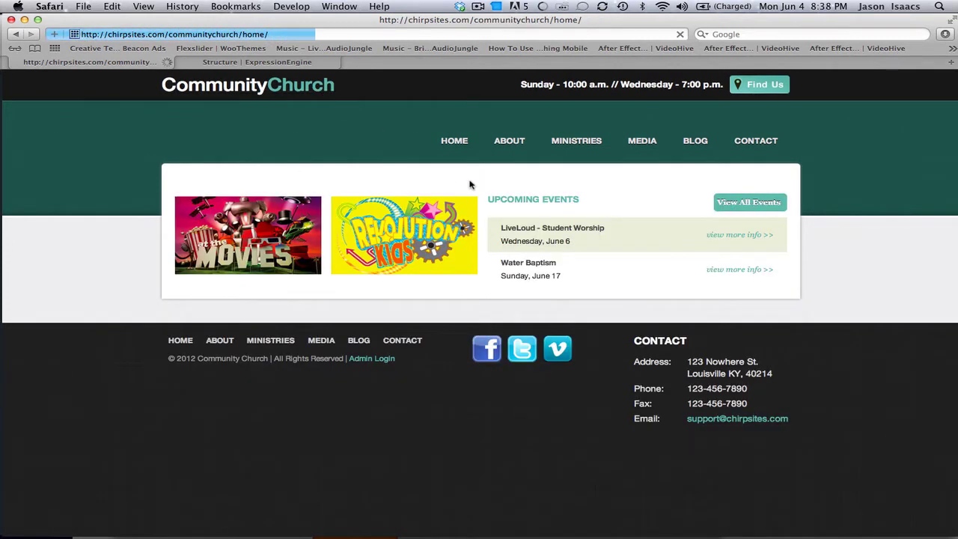
{"action": "mouse_move", "coordinate": [626, 157]}
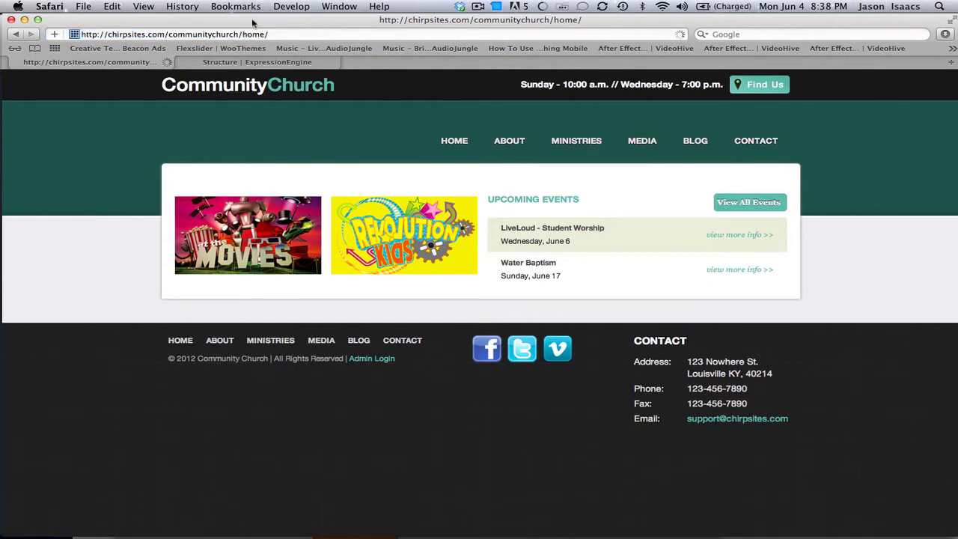
{"action": "left_click", "coordinate": [257, 62]}
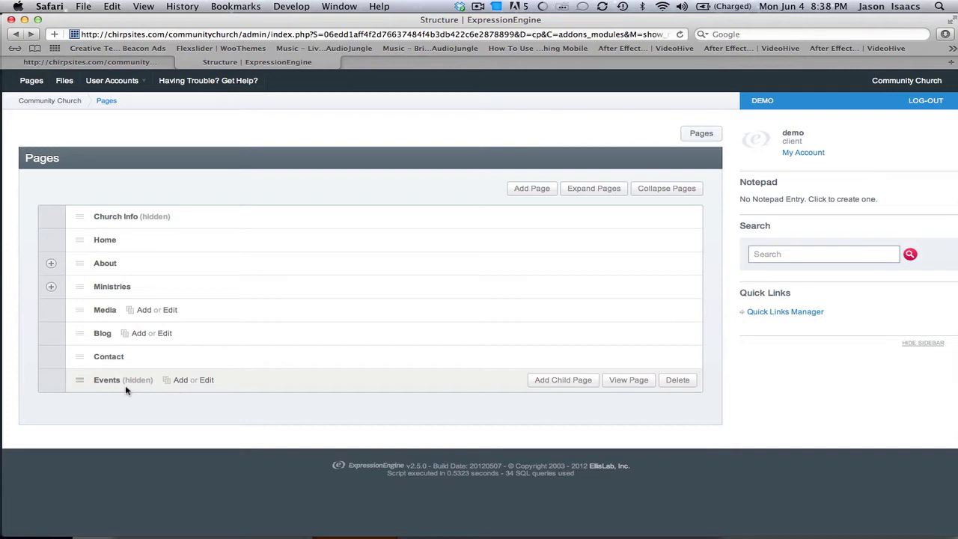
{"action": "left_click", "coordinate": [139, 63]}
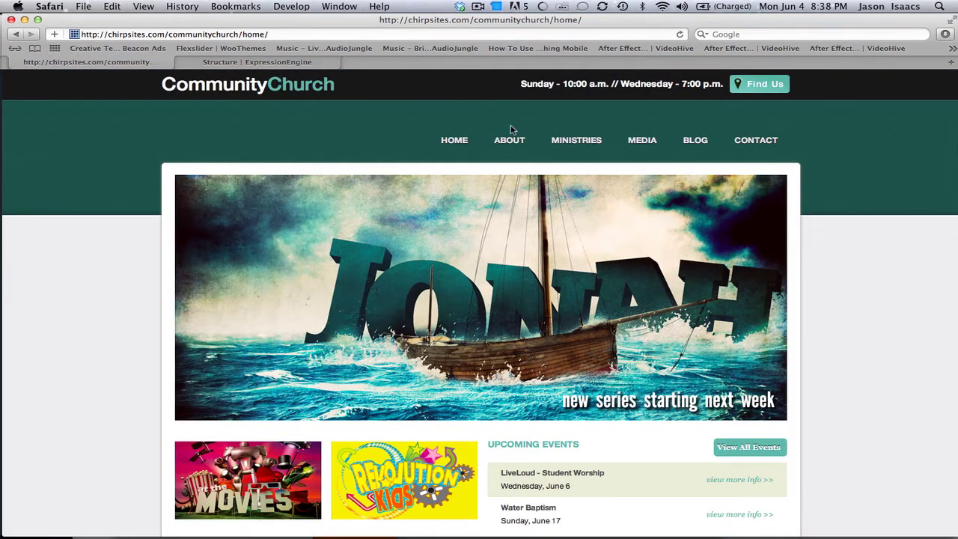
{"action": "mouse_move", "coordinate": [562, 142]}
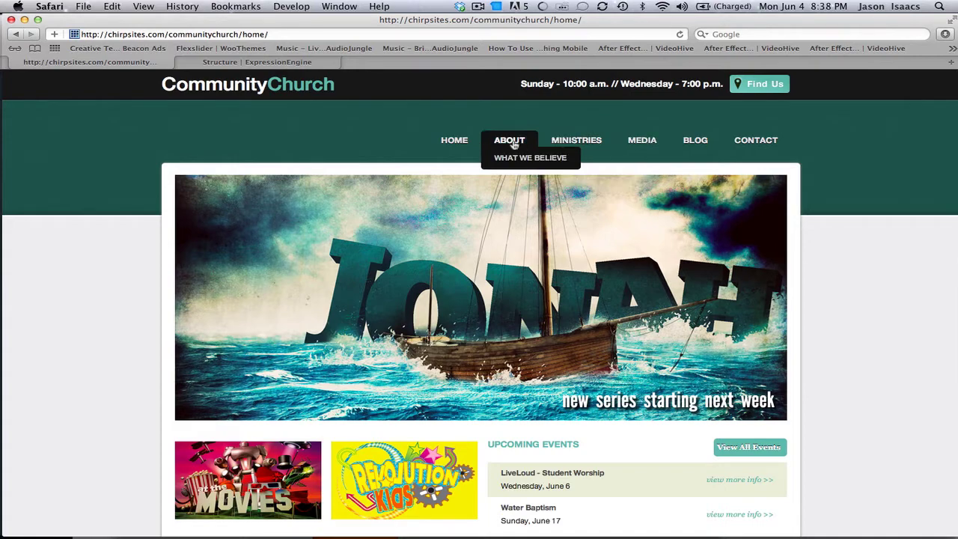
Move the Ministries page above About in the page list and check the order in the reloaded website's navigation.
{"action": "left_click", "coordinate": [302, 64]}
{"action": "mouse_move", "coordinate": [166, 245]}
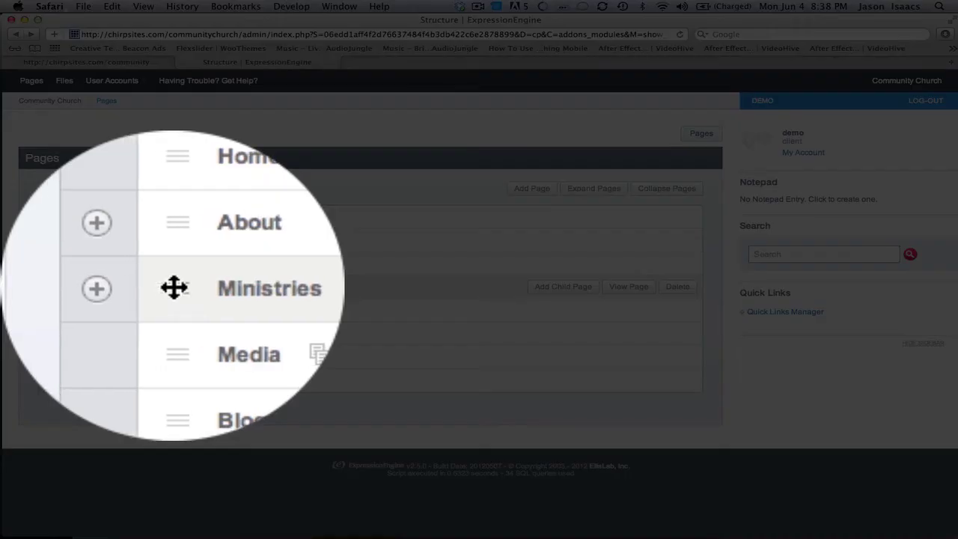
{"action": "left_click_drag", "start_coordinate": [173, 287], "coordinate": [79, 260]}
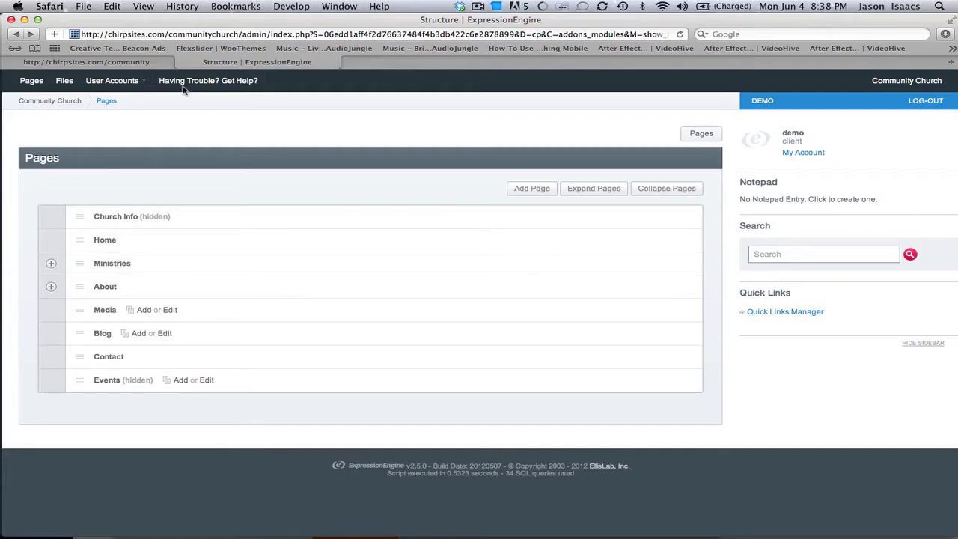
{"action": "left_click", "coordinate": [160, 63]}
{"action": "left_click", "coordinate": [680, 34]}
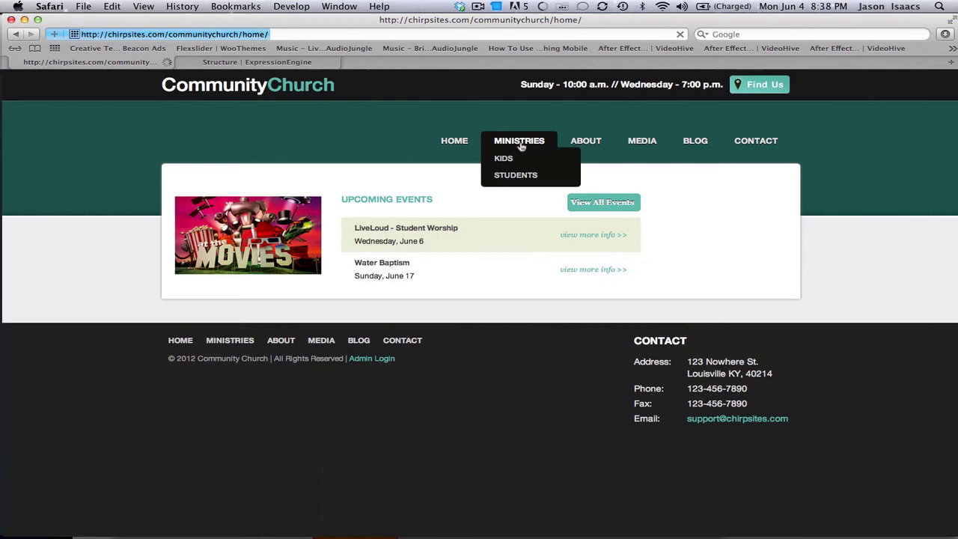
{"action": "mouse_move", "coordinate": [586, 142]}
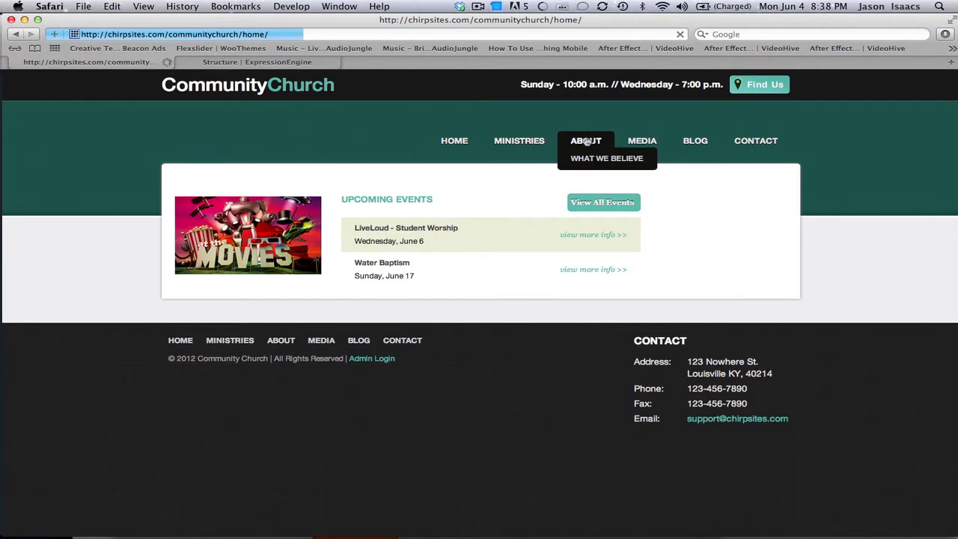
Set the Ministries page's Hide from nav option to Yes, submit it, and reload the website's home page to check the navigation.
{"action": "left_click", "coordinate": [283, 64]}
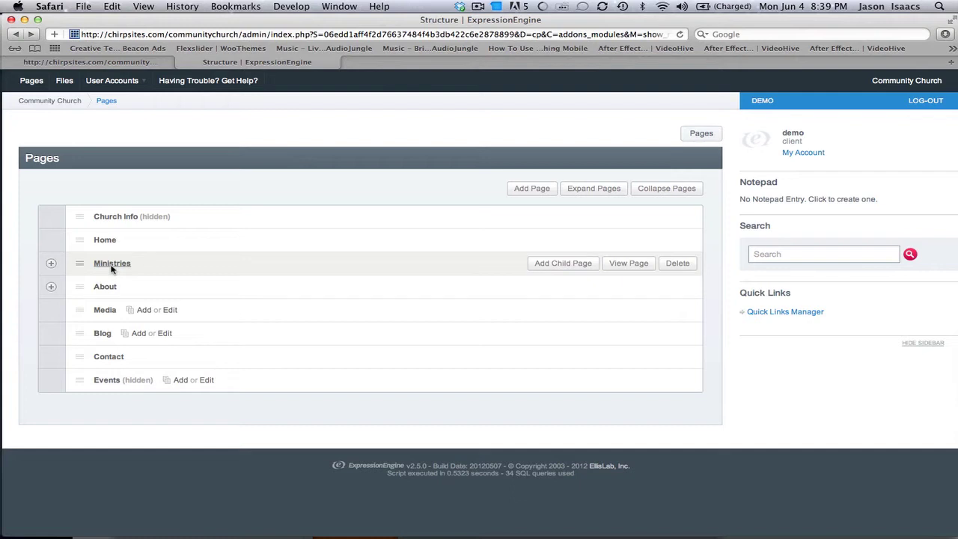
{"action": "left_click", "coordinate": [112, 268]}
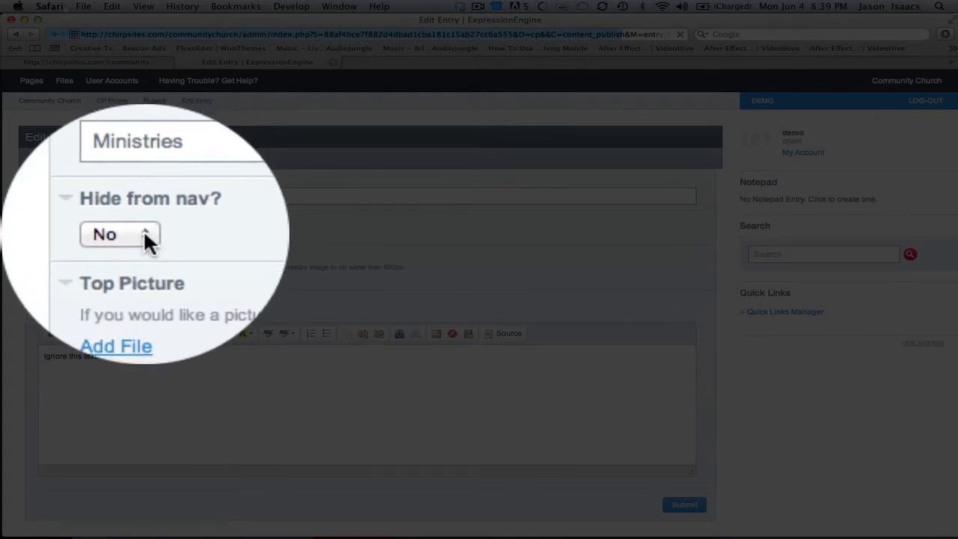
{"action": "left_click", "coordinate": [144, 231]}
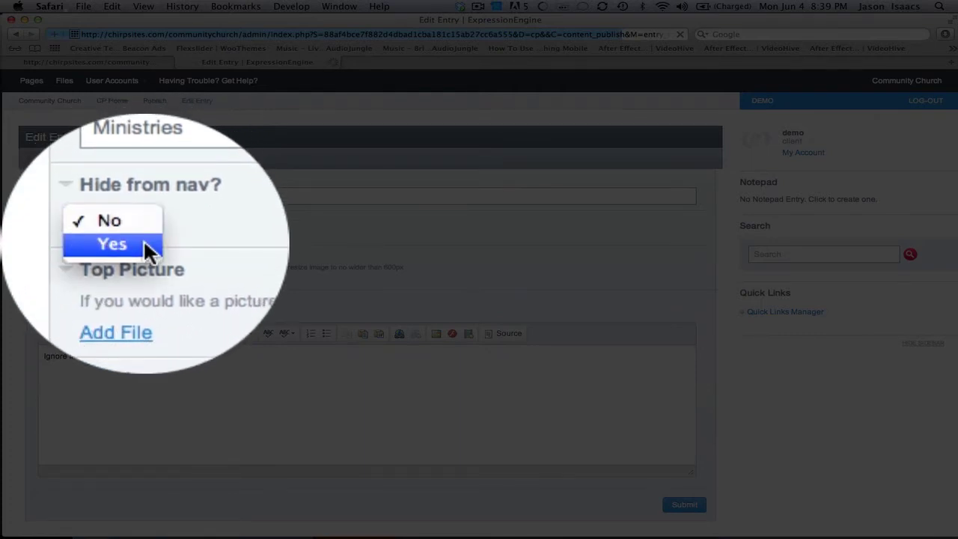
{"action": "left_click", "coordinate": [143, 239]}
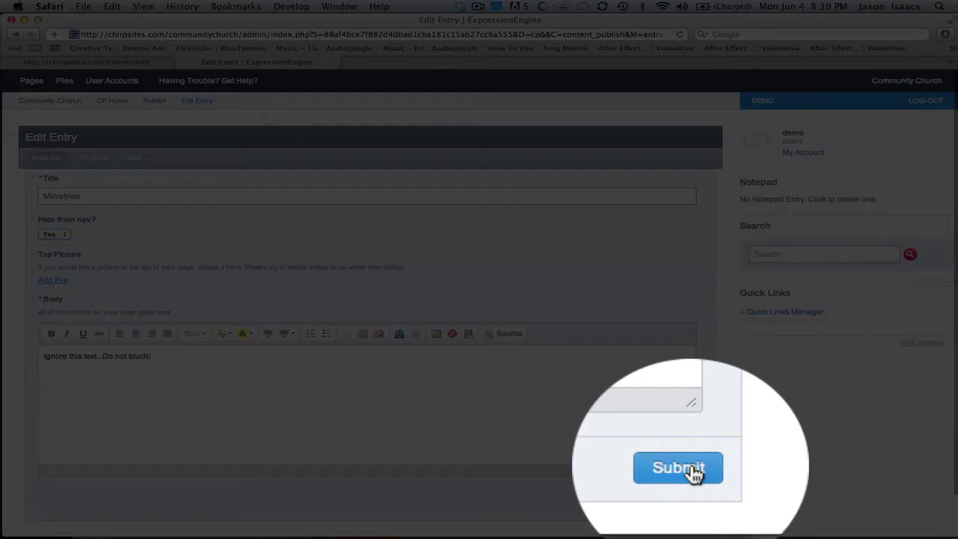
{"action": "left_click", "coordinate": [689, 505]}
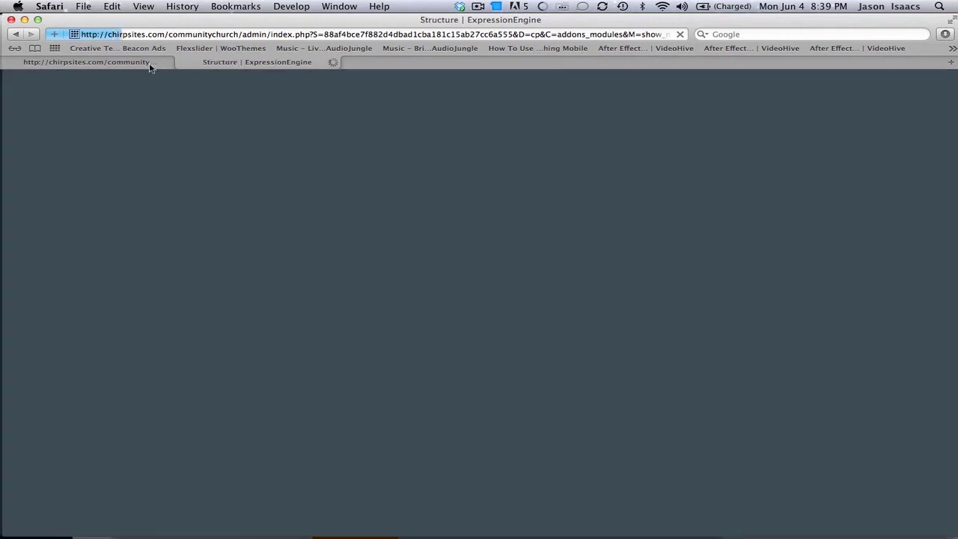
{"action": "left_click", "coordinate": [150, 64]}
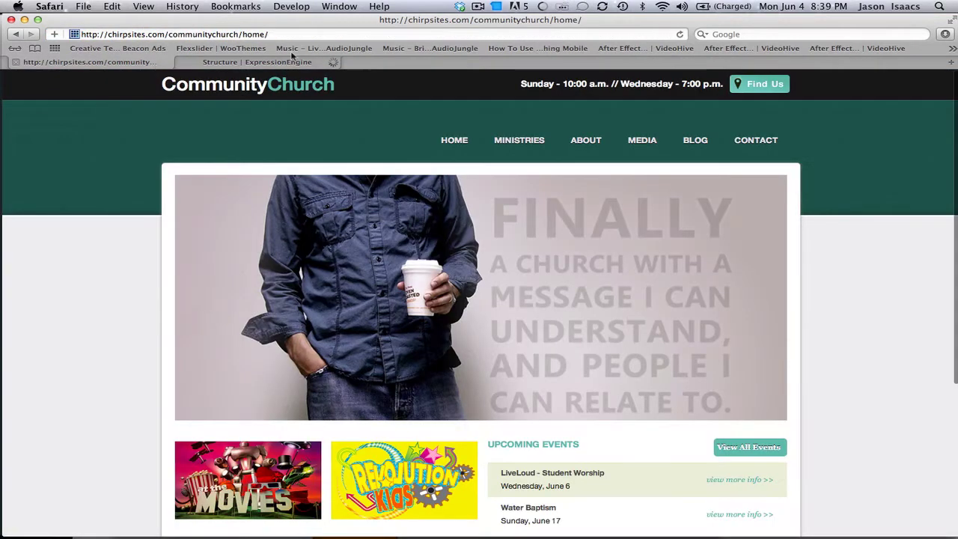
{"action": "left_click", "coordinate": [680, 34]}
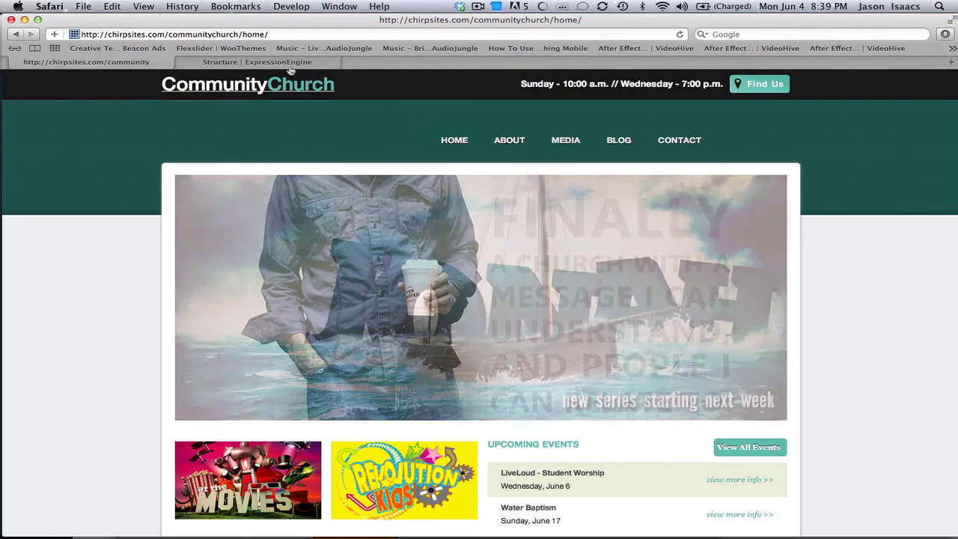
Move the hidden Ministries page back below About in the page list.
{"action": "left_click", "coordinate": [288, 66]}
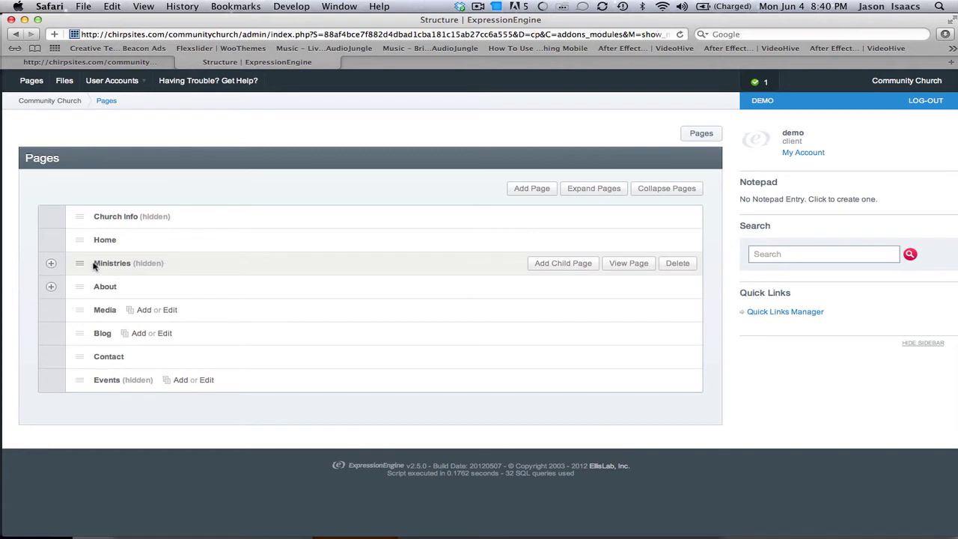
{"action": "left_click_drag", "start_coordinate": [81, 263], "coordinate": [82, 286]}
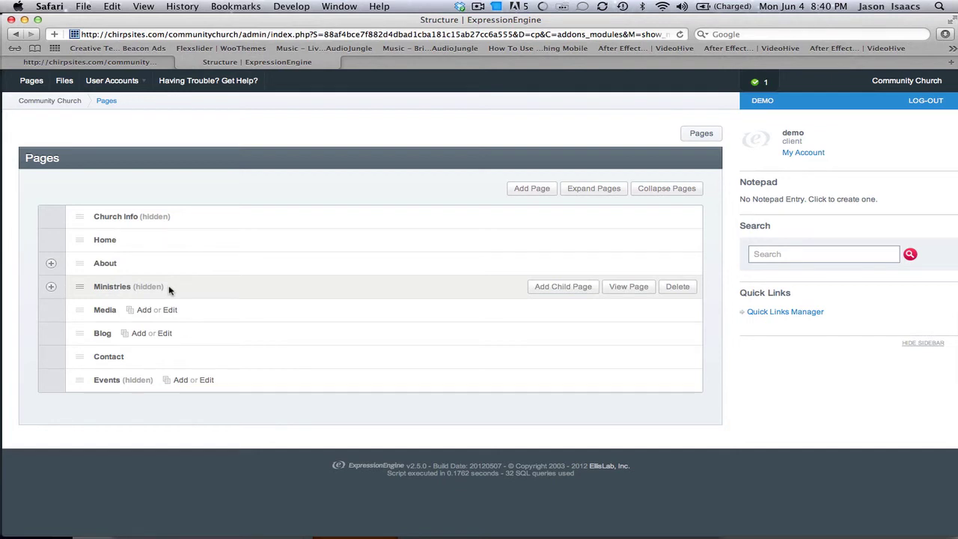
Add a top-level Information Page titled "Connect" with the body text "Put content here..." and submit it.
{"action": "left_click", "coordinate": [532, 189]}
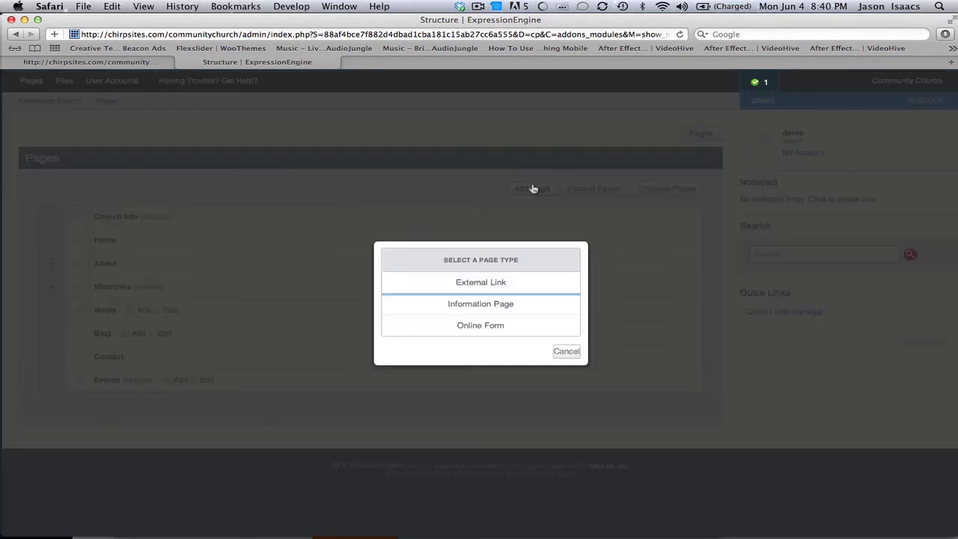
{"action": "left_click", "coordinate": [496, 305]}
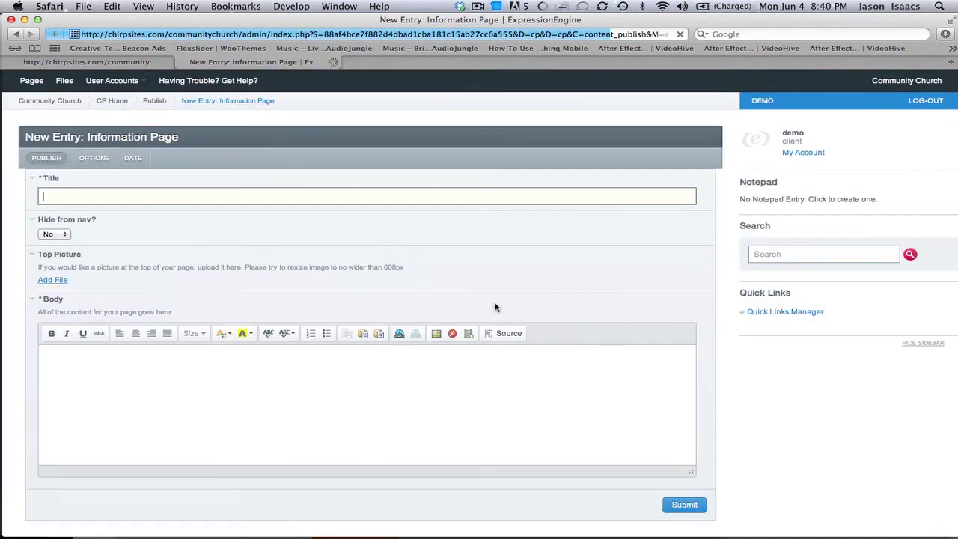
{"action": "left_click", "coordinate": [206, 197]}
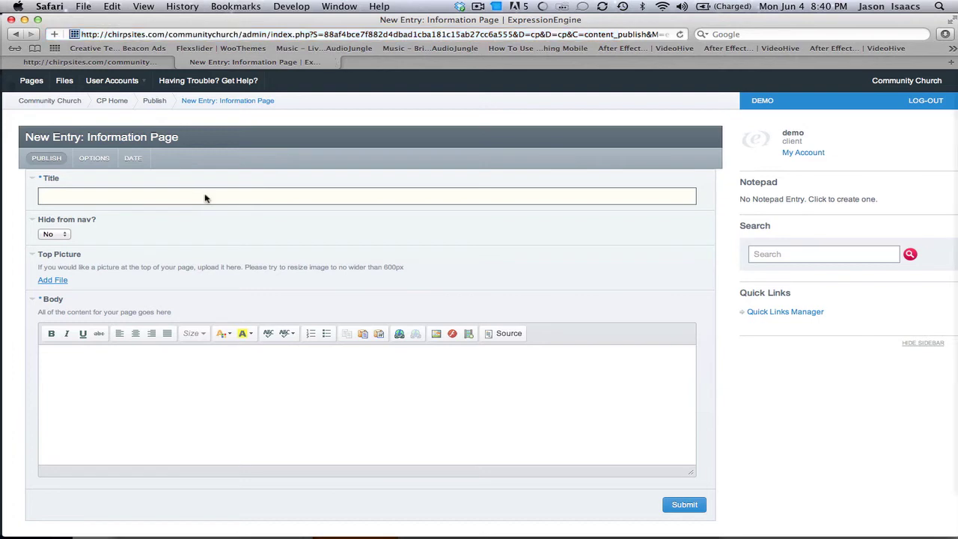
{"action": "type", "text": "C"}
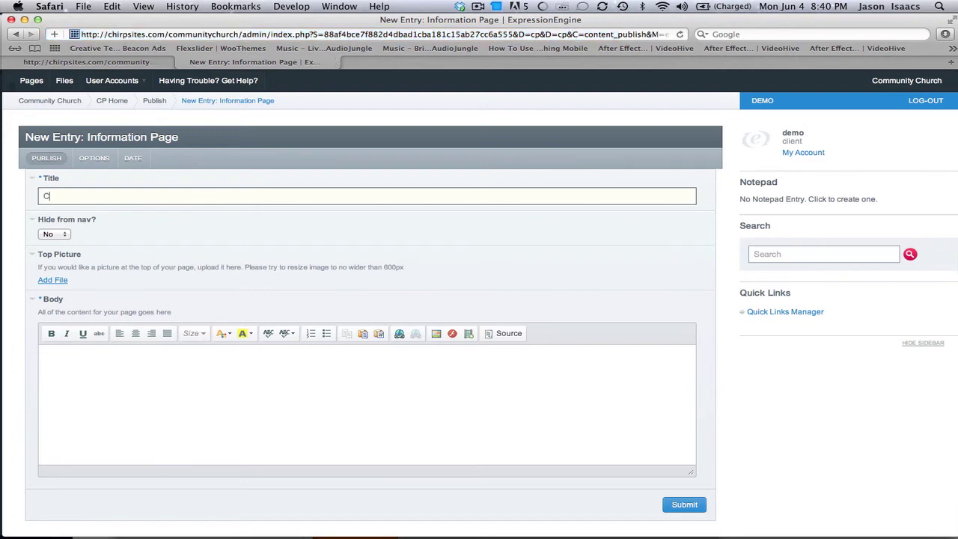
{"action": "type", "text": "onnect"}
{"action": "left_click", "coordinate": [76, 367]}
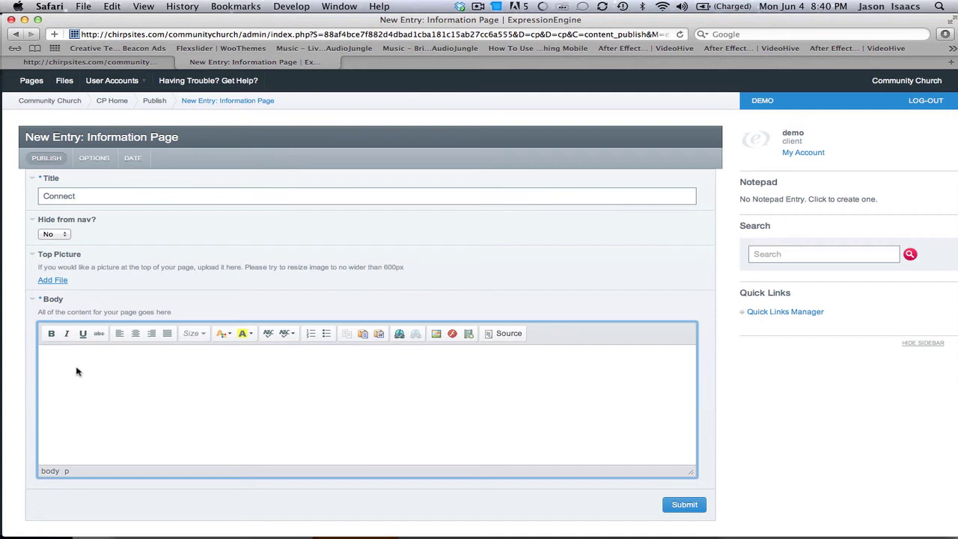
{"action": "type", "text": "Put content here..."}
{"action": "left_click", "coordinate": [684, 505]}
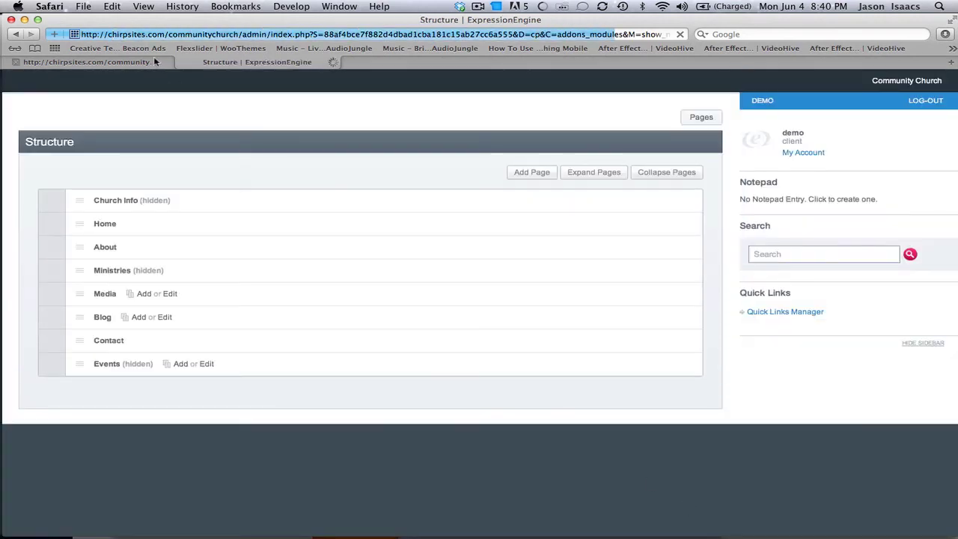
Reload the website's home page to check where Connect sits in the navigation.
{"action": "left_click", "coordinate": [155, 61]}
{"action": "left_click", "coordinate": [223, 66]}
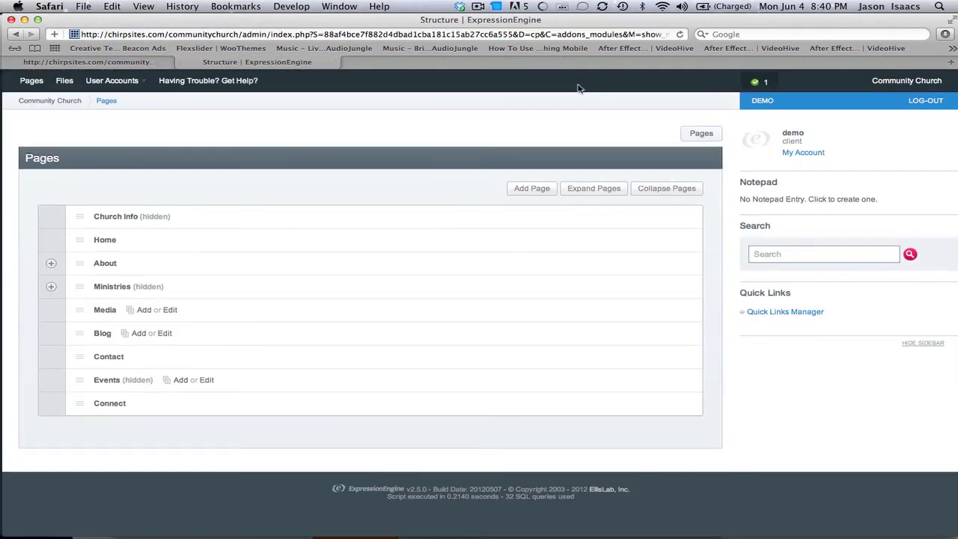
{"action": "left_click", "coordinate": [146, 61]}
{"action": "left_click", "coordinate": [680, 34]}
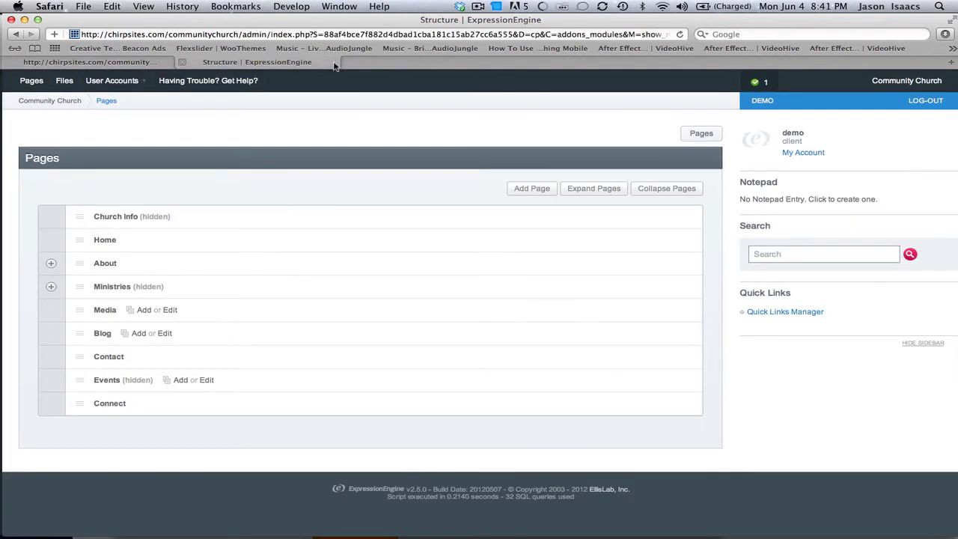
Move the Connect page directly below About in the page list and check its position in the reloaded website's navigation.
{"action": "left_click", "coordinate": [335, 65]}
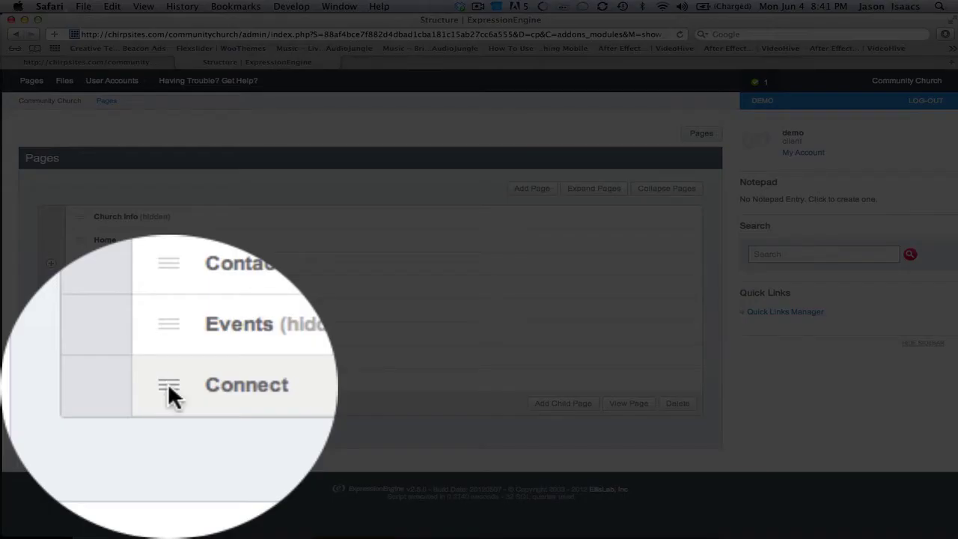
{"action": "left_click_drag", "start_coordinate": [168, 385], "coordinate": [169, 287]}
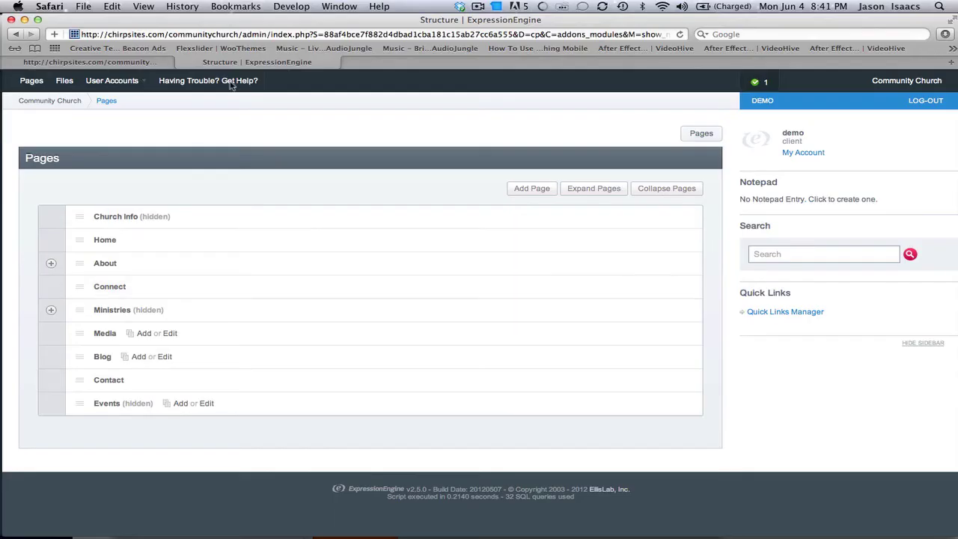
{"action": "key", "text": "ctrl+shift+Tab"}
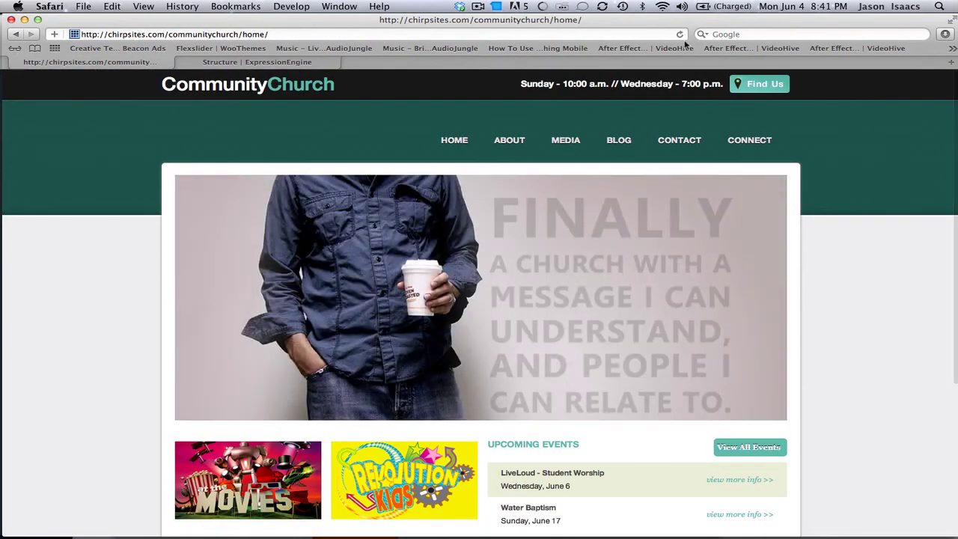
{"action": "left_click", "coordinate": [679, 34]}
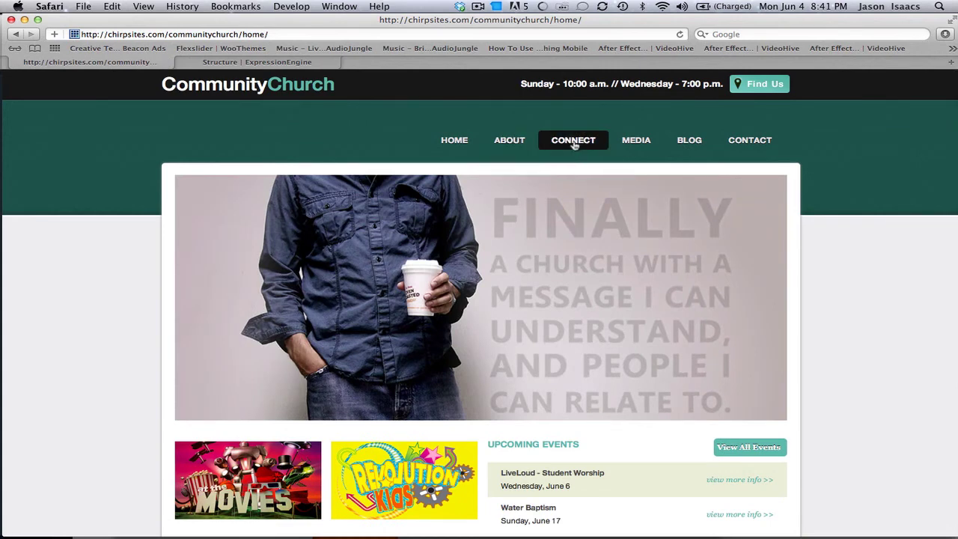
Start a child Information Page under Connect in the page list and title it "Small Groups".
{"action": "left_click", "coordinate": [328, 64]}
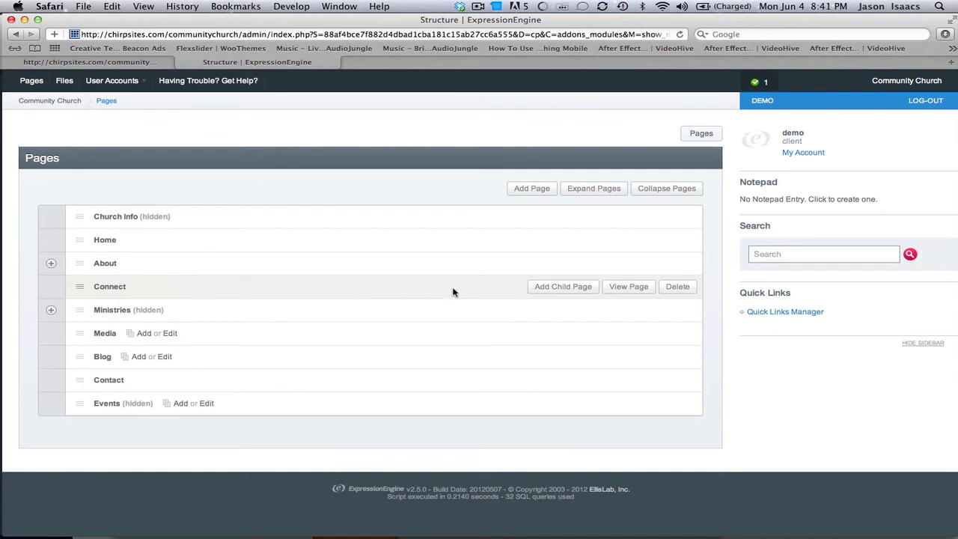
{"action": "left_click", "coordinate": [561, 288]}
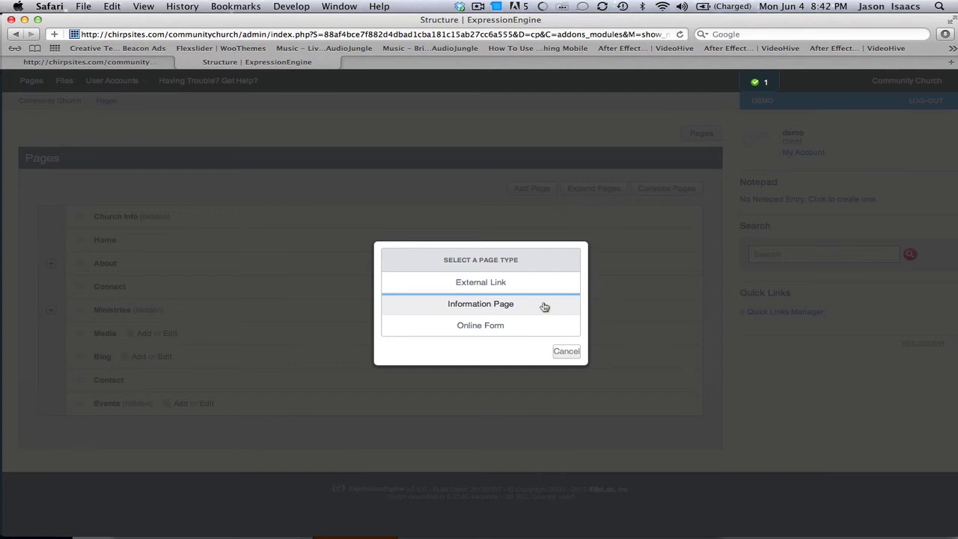
{"action": "left_click", "coordinate": [544, 306]}
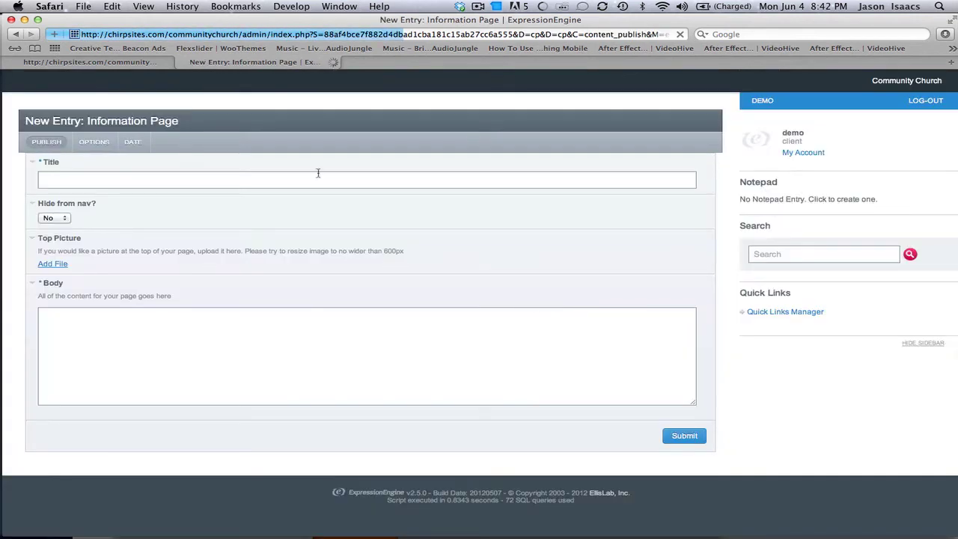
{"action": "left_click", "coordinate": [317, 173]}
{"action": "type", "text": "S"}
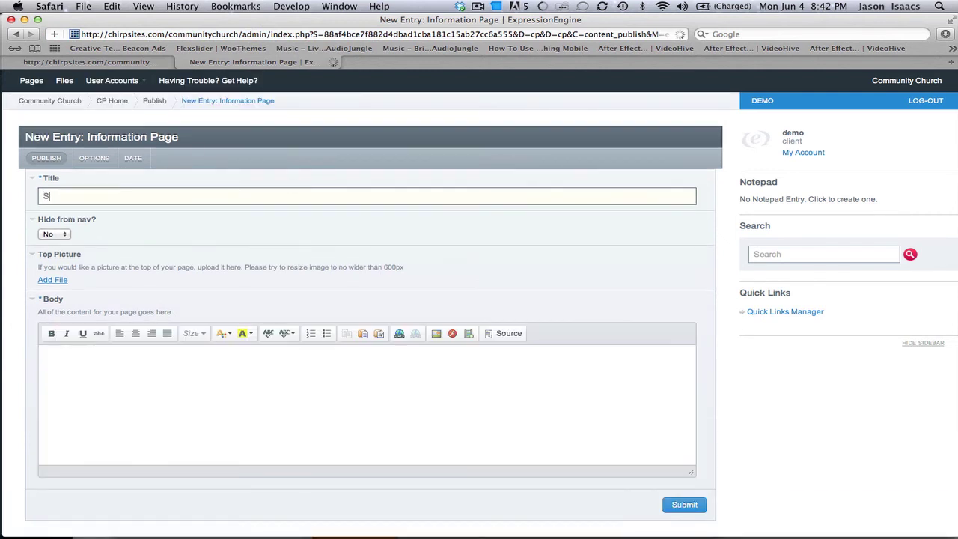
{"action": "type", "text": "mall Groups"}
Enter the body text "Small Groups Content goes here..." for the Small Groups page and submit it.
{"action": "left_click", "coordinate": [83, 356]}
{"action": "type", "text": "Small Gr"}
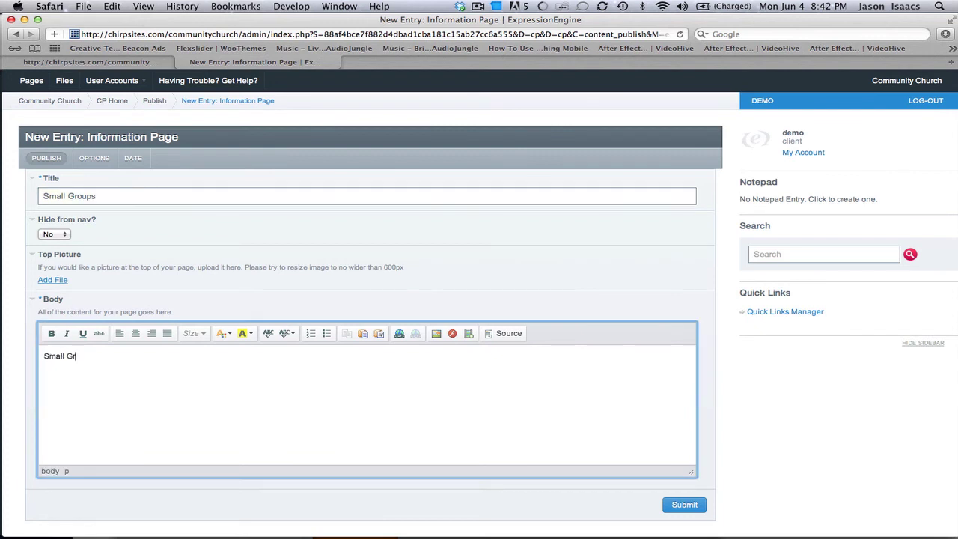
{"action": "type", "text": "oups Content"}
{"action": "type", "text": " goes here..."}
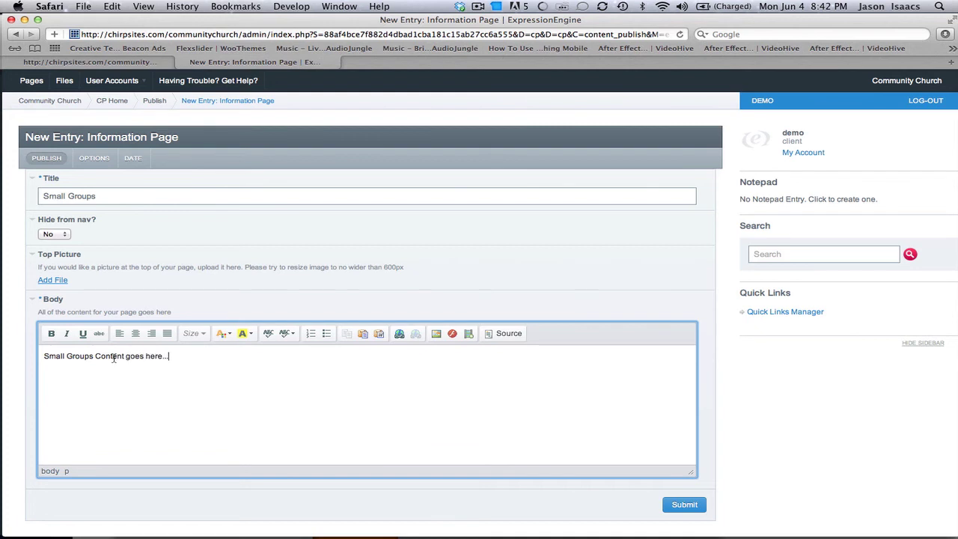
{"action": "left_click", "coordinate": [667, 505]}
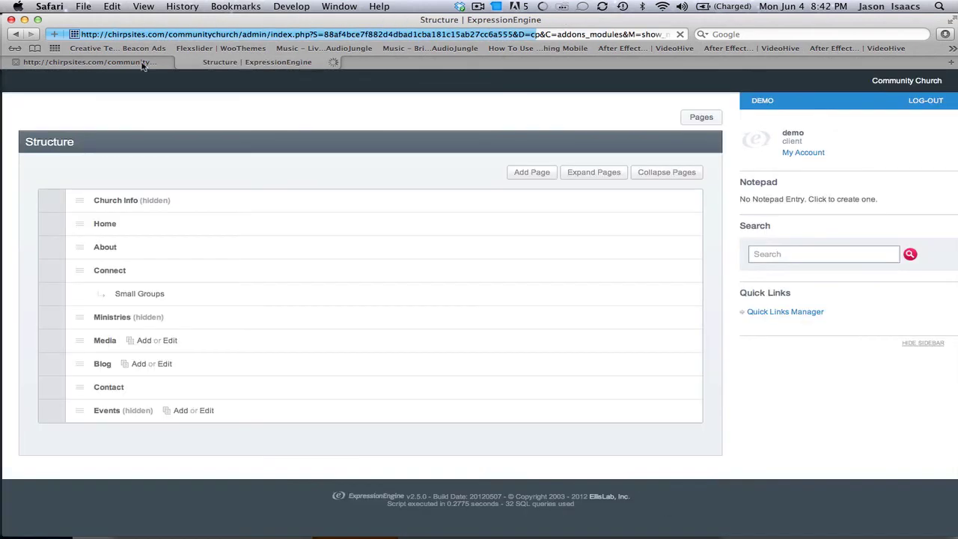
Reload the website, check the Small Groups page under Connect in the navigation, and return to the admin page list.
{"action": "left_click", "coordinate": [143, 63]}
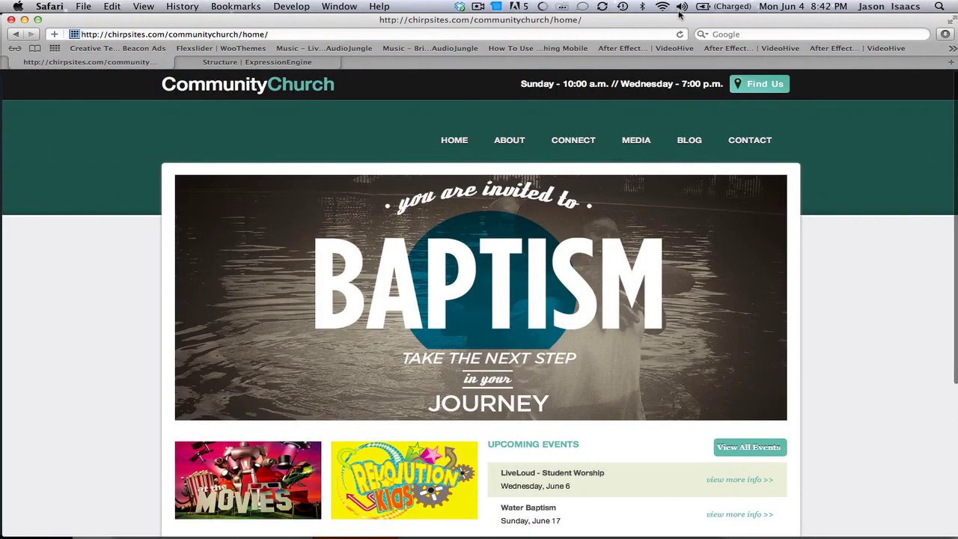
{"action": "left_click", "coordinate": [679, 36]}
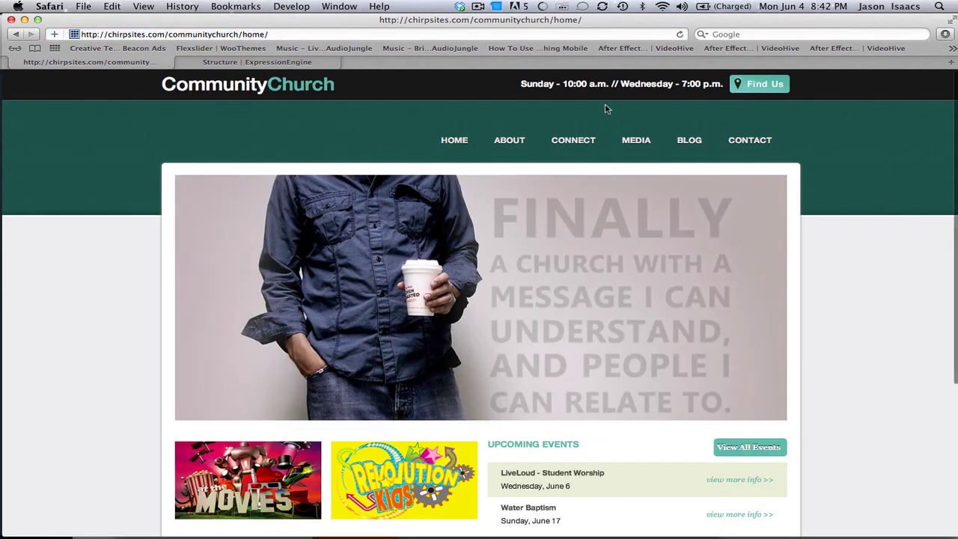
{"action": "mouse_move", "coordinate": [579, 146]}
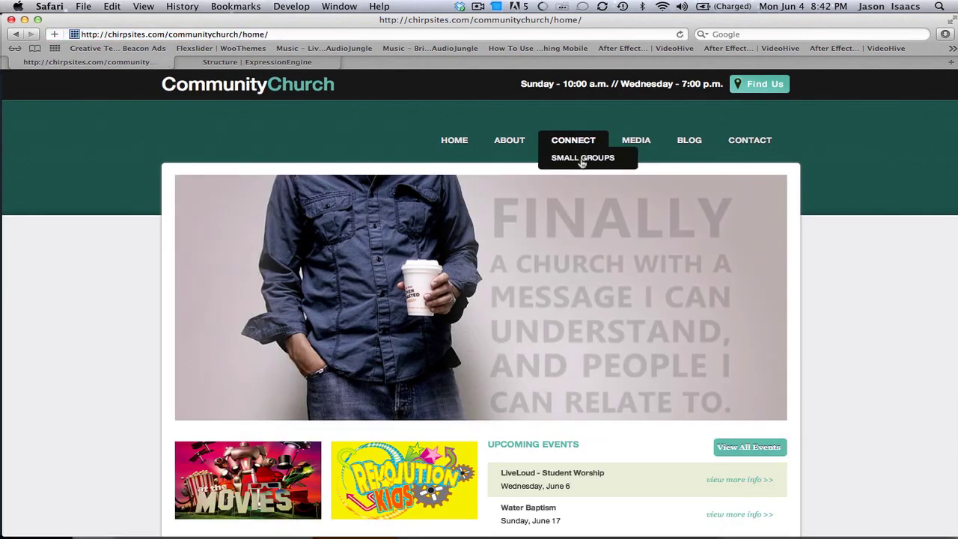
{"action": "left_click", "coordinate": [582, 158]}
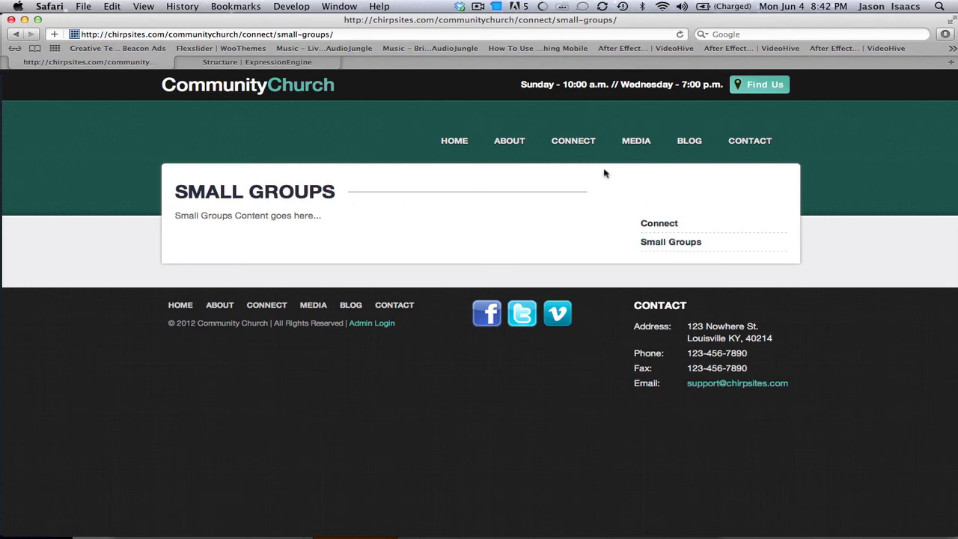
{"action": "mouse_move", "coordinate": [573, 150]}
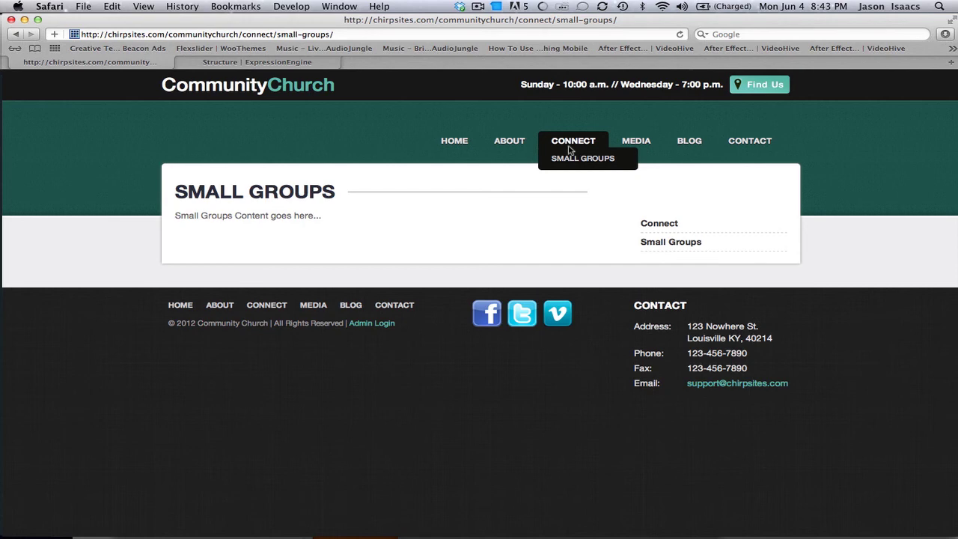
{"action": "left_click", "coordinate": [183, 62]}
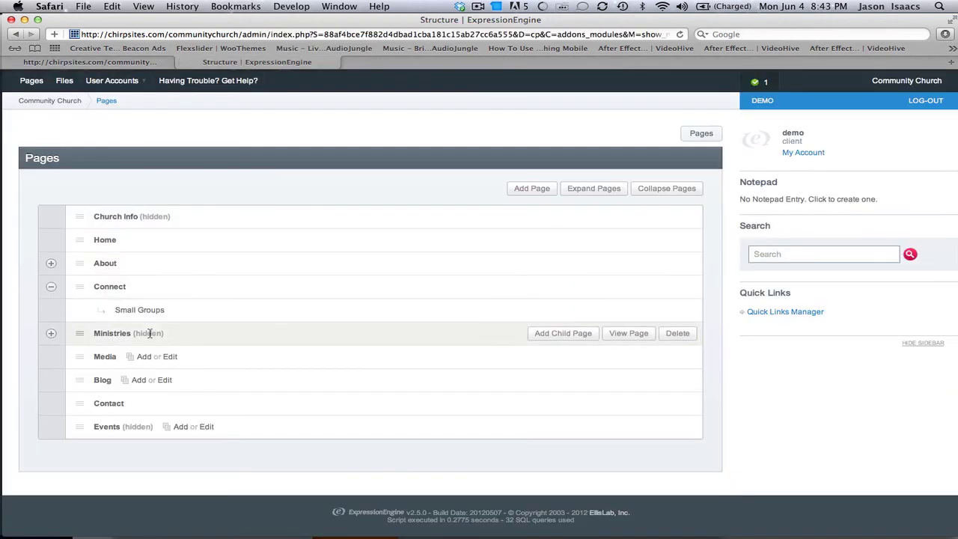